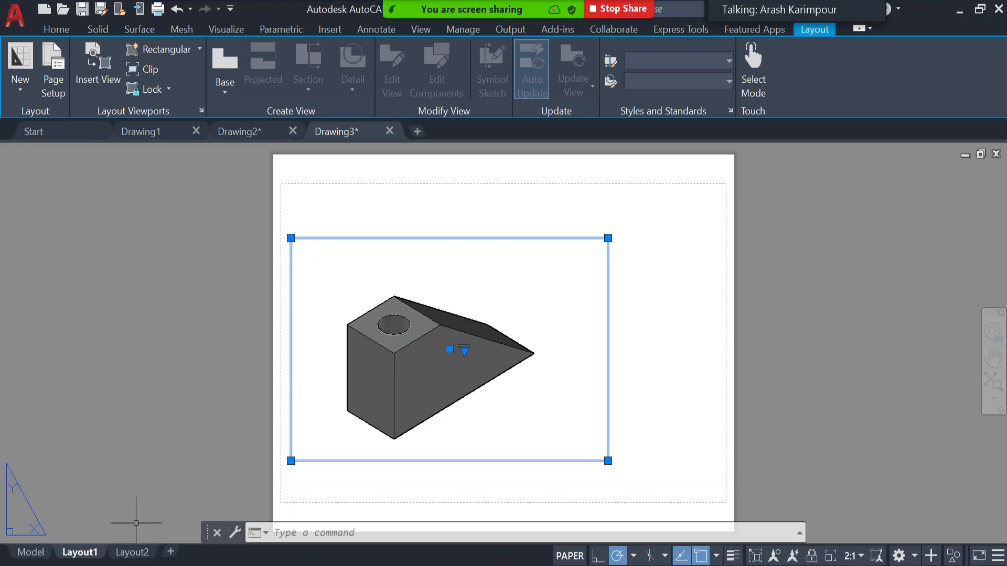
Delete everything on Layout1, including the existing viewport.
key(ctrl+a)
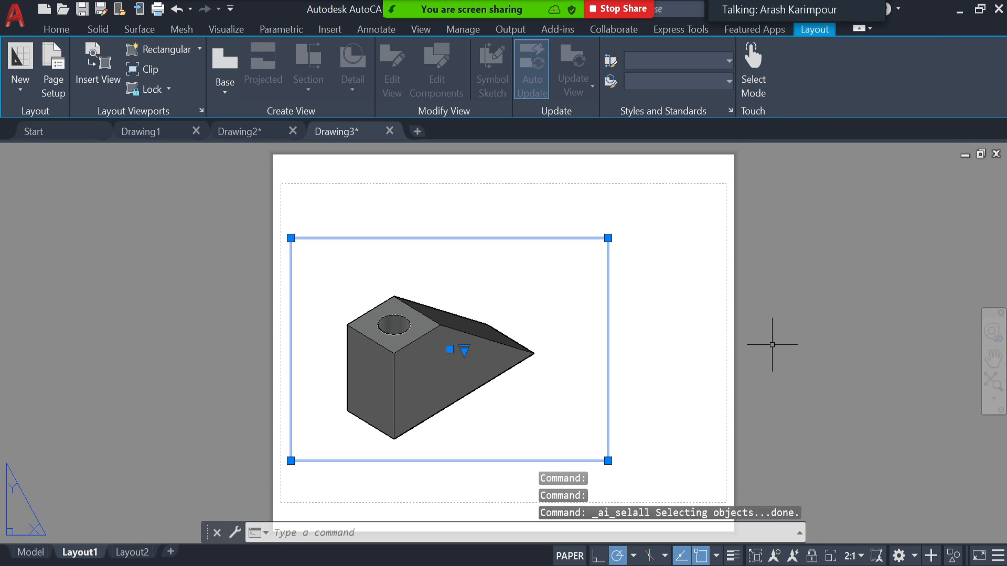
key(Delete)
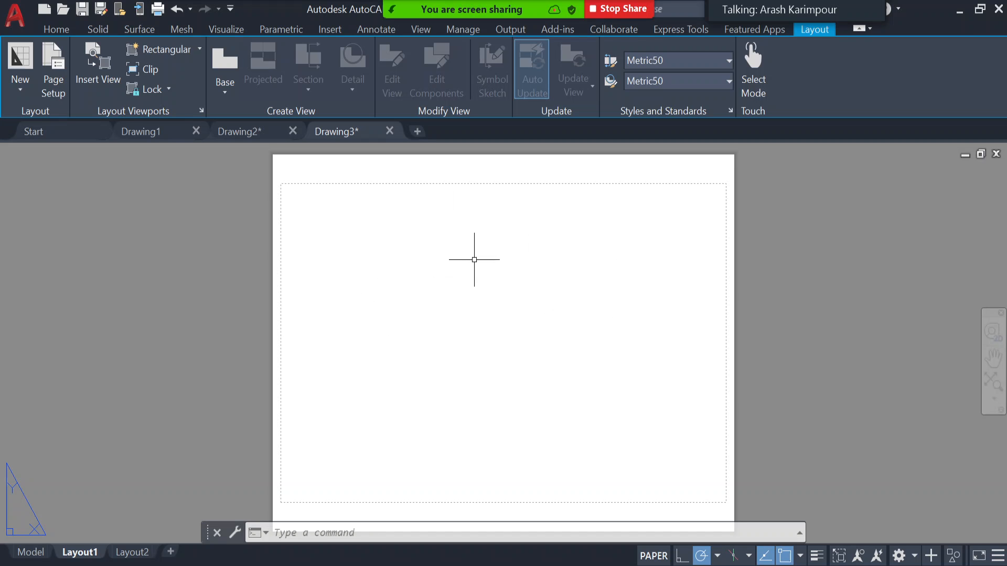
Review Layout1's page setup, checking its plotter, paper size, plot scale and drawing orientation.
click(50, 73)
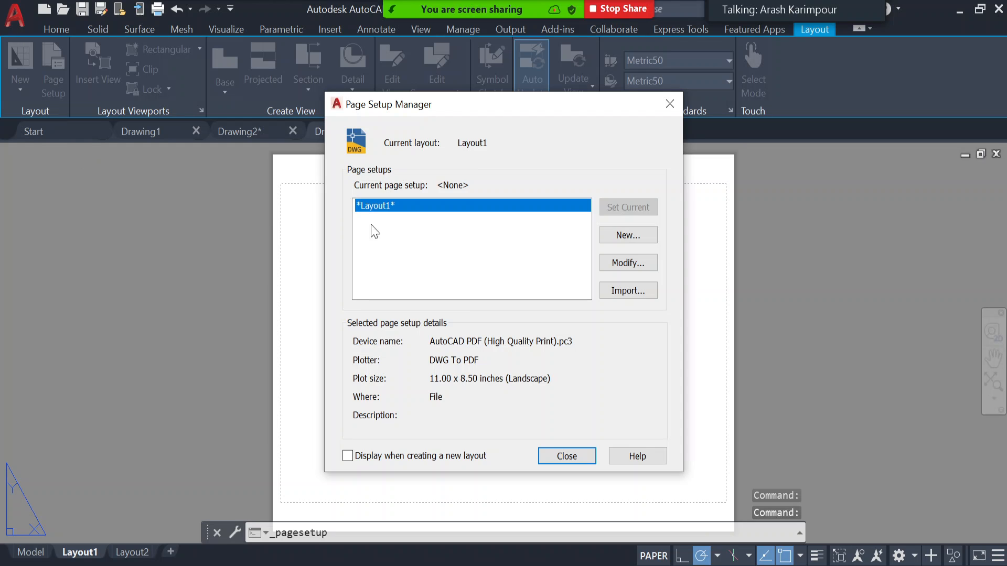
click(630, 265)
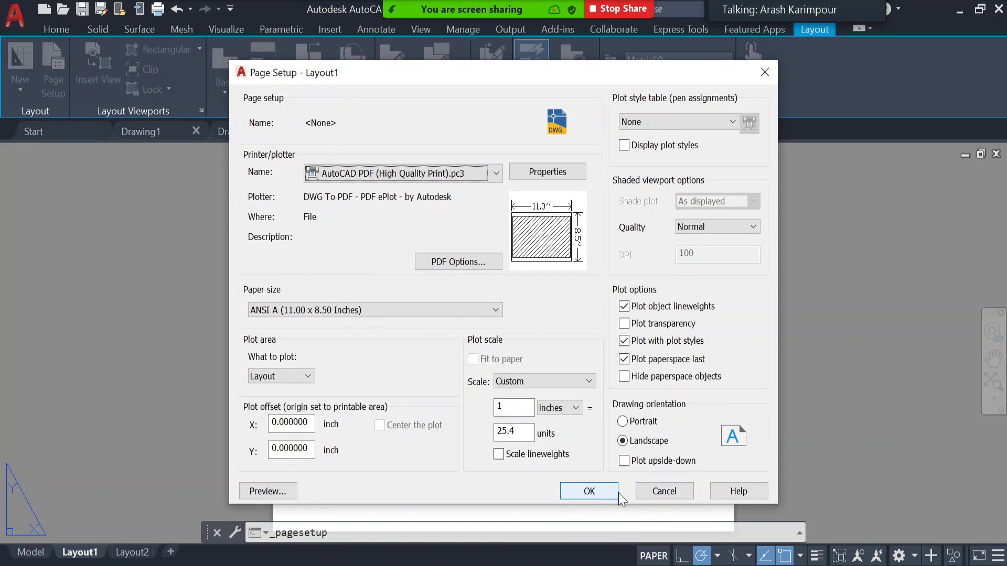
click(593, 495)
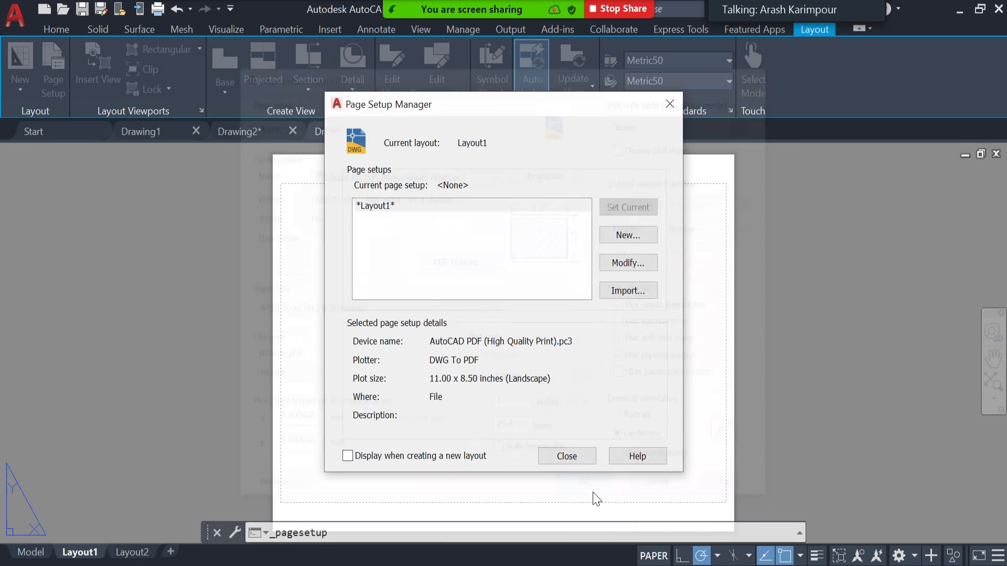
click(578, 458)
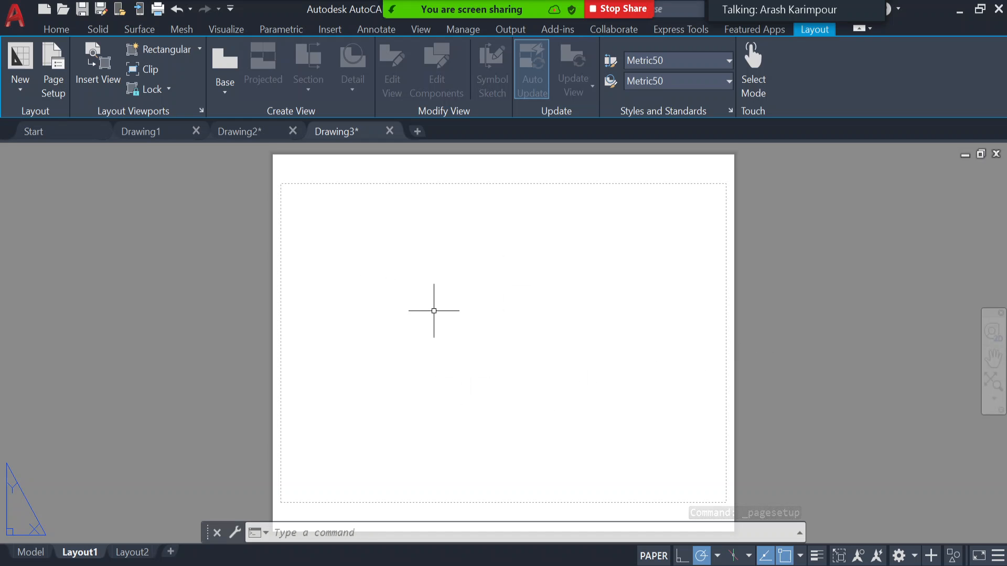
Insert a new view on Layout1 by framing the whole solid in model space and placing it near the sheet's centre.
click(96, 61)
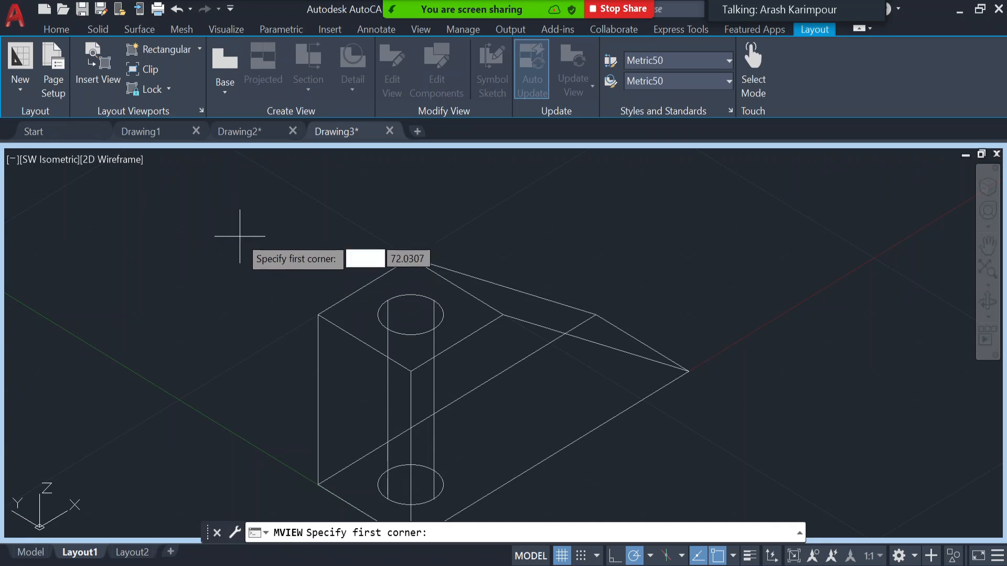
scroll(241, 229, down, 2)
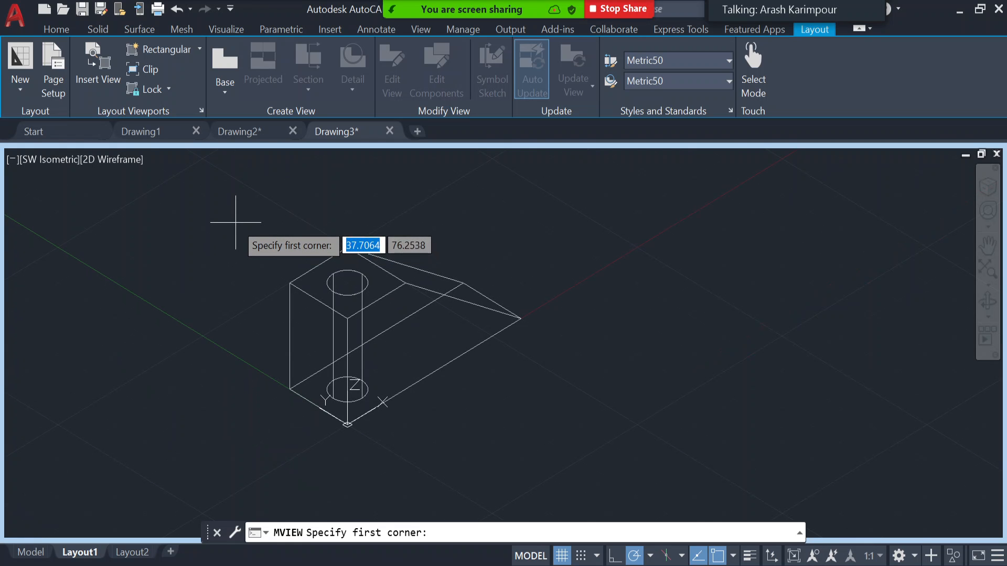
click(233, 221)
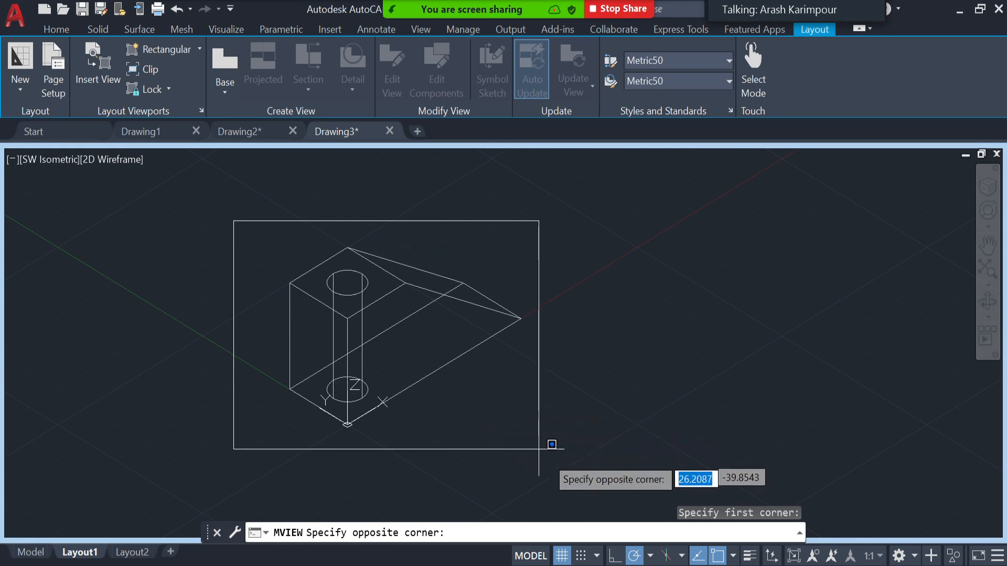
click(564, 461)
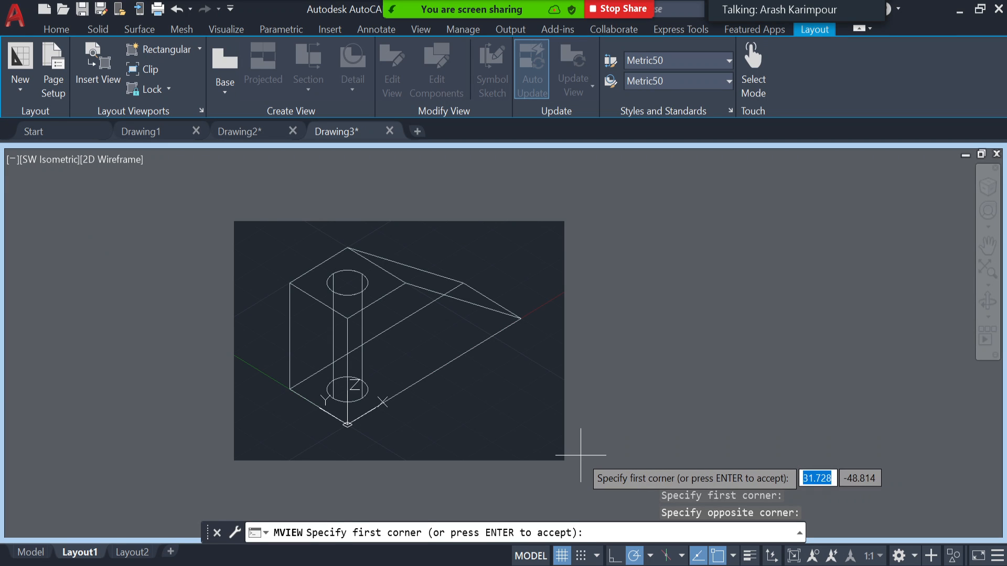
key(Return)
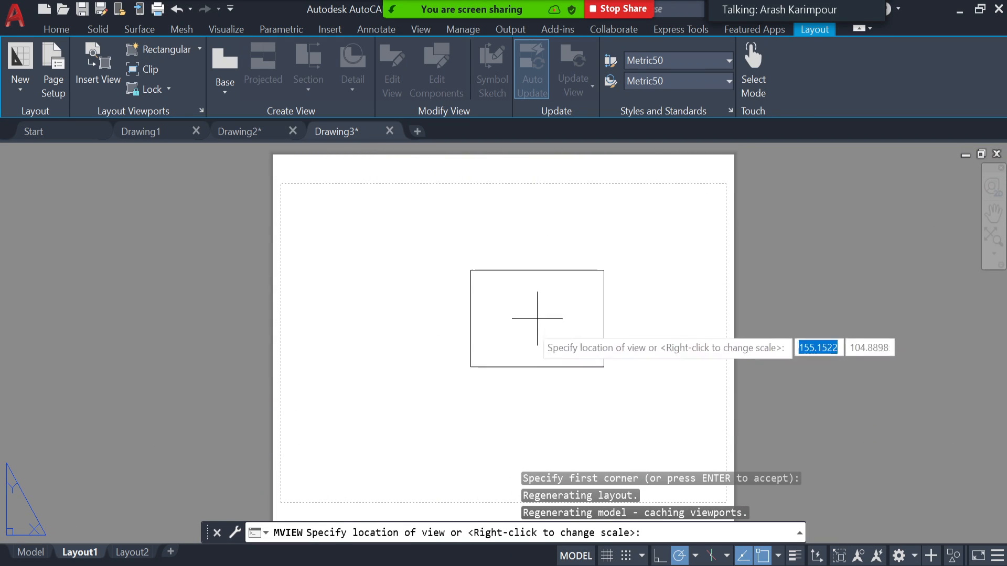
click(508, 335)
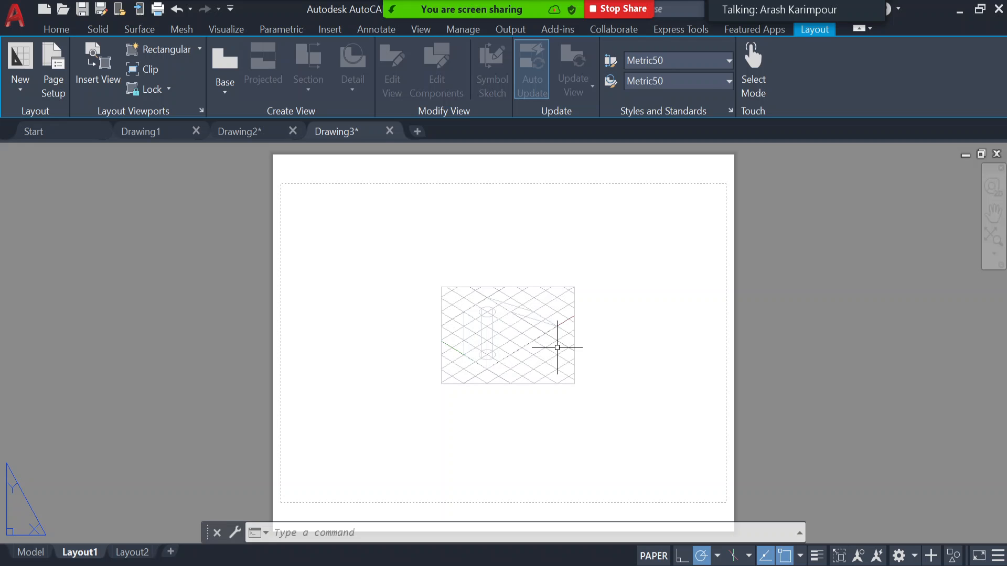
Stretch the viewport's lower-left and upper-right corners to just inside the sheet's printable area.
click(441, 334)
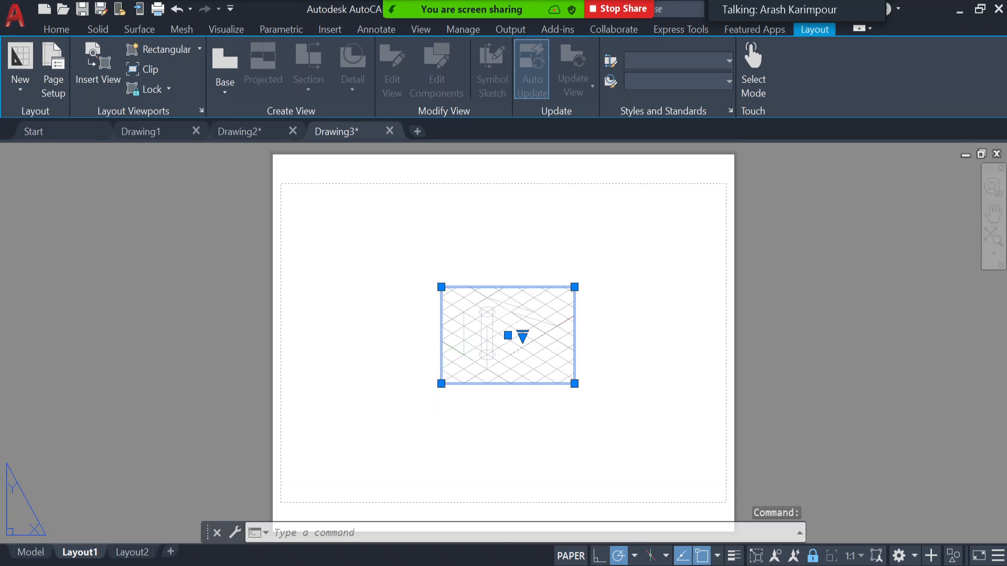
click(441, 384)
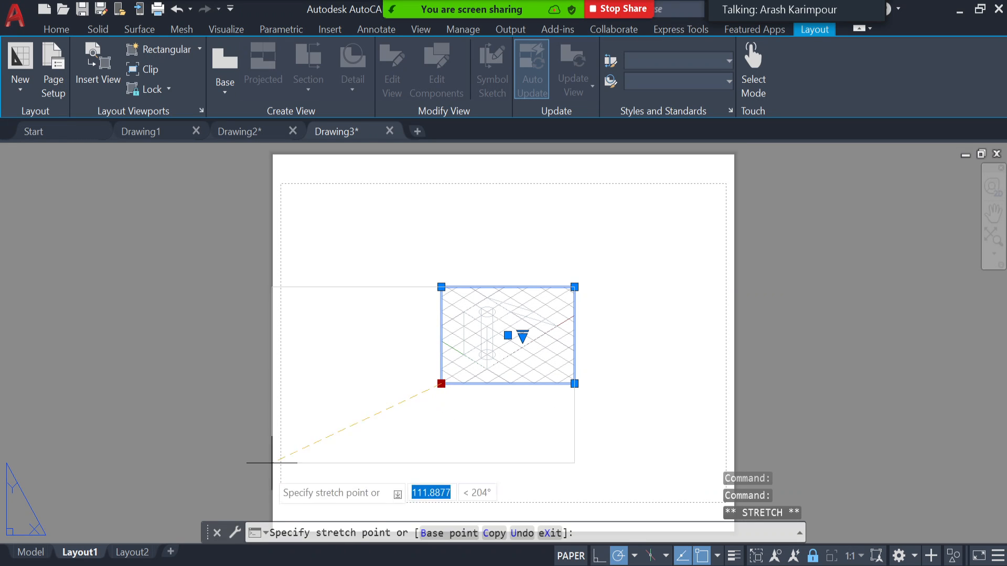
click(289, 494)
click(575, 287)
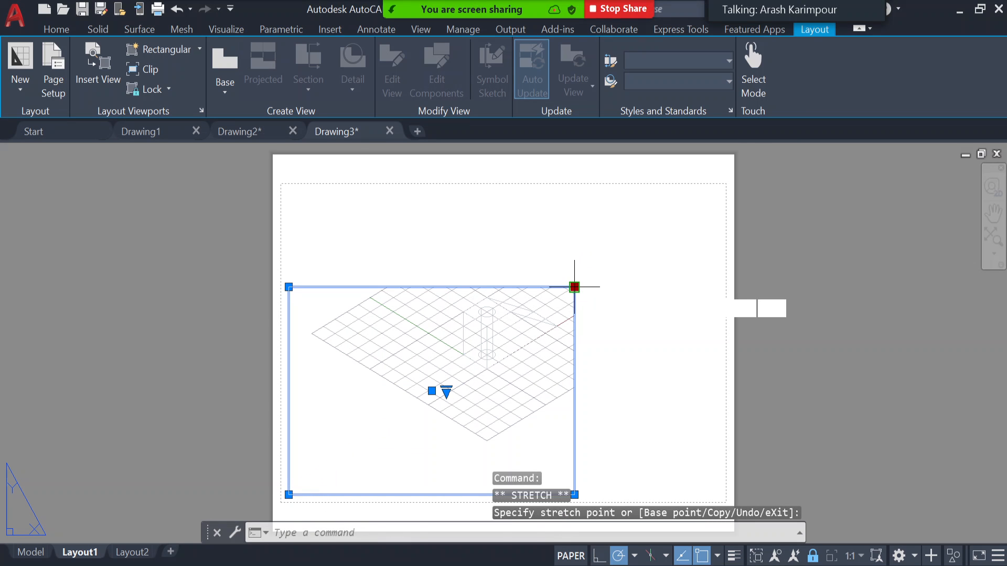
click(717, 194)
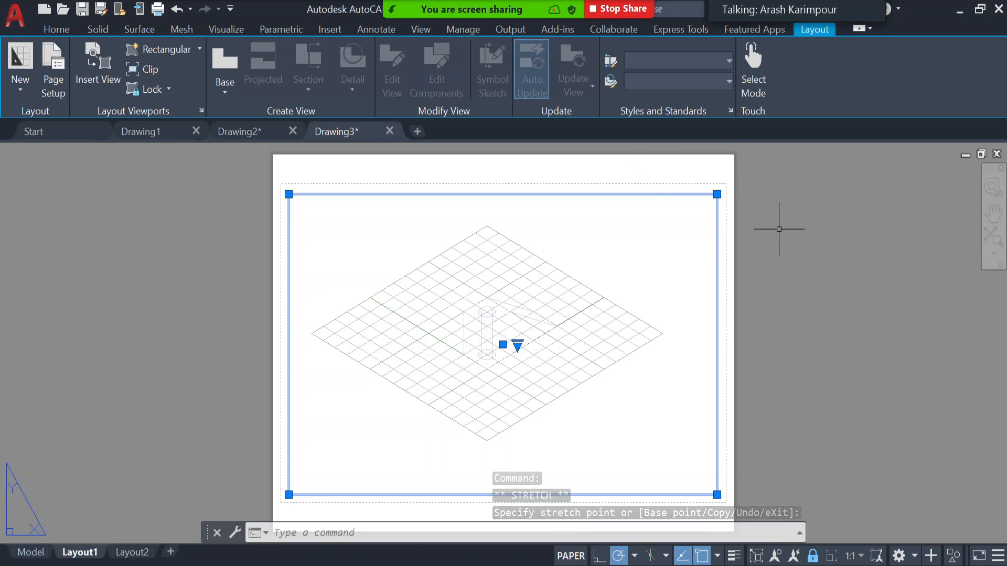
key(Escape)
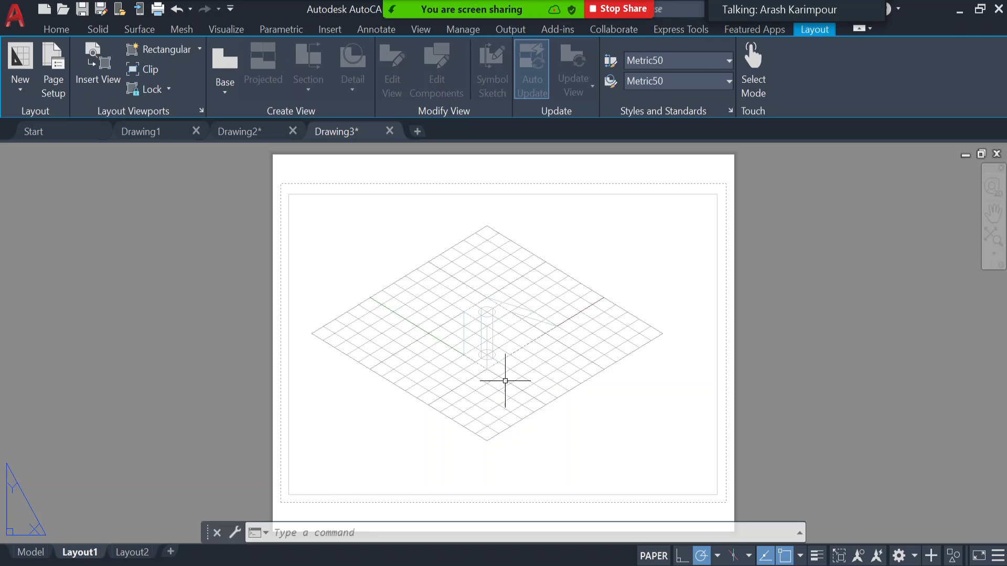
Activate model space inside the viewport and try to zoom in on the solid.
double_click(635, 328)
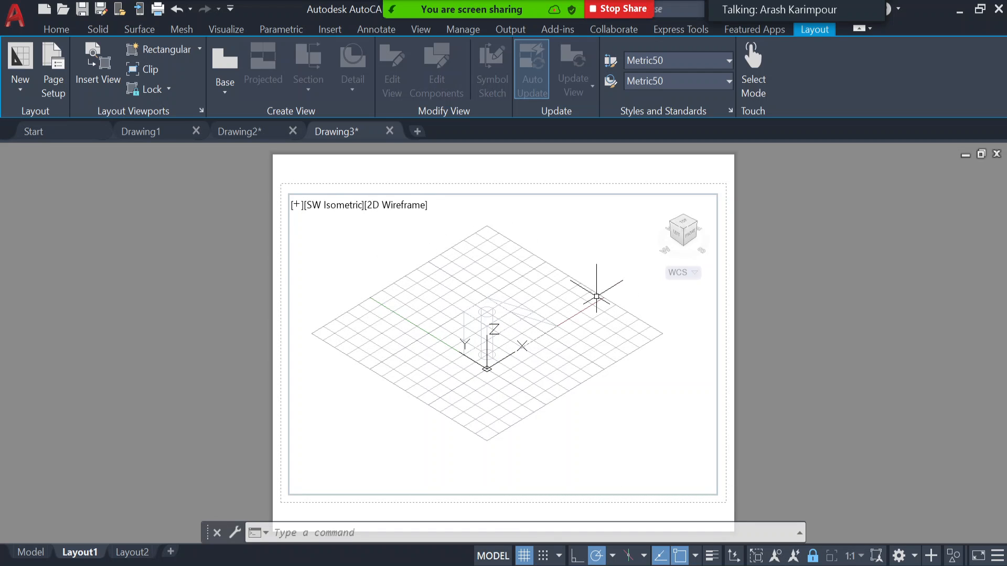
scroll(595, 296, up, 2)
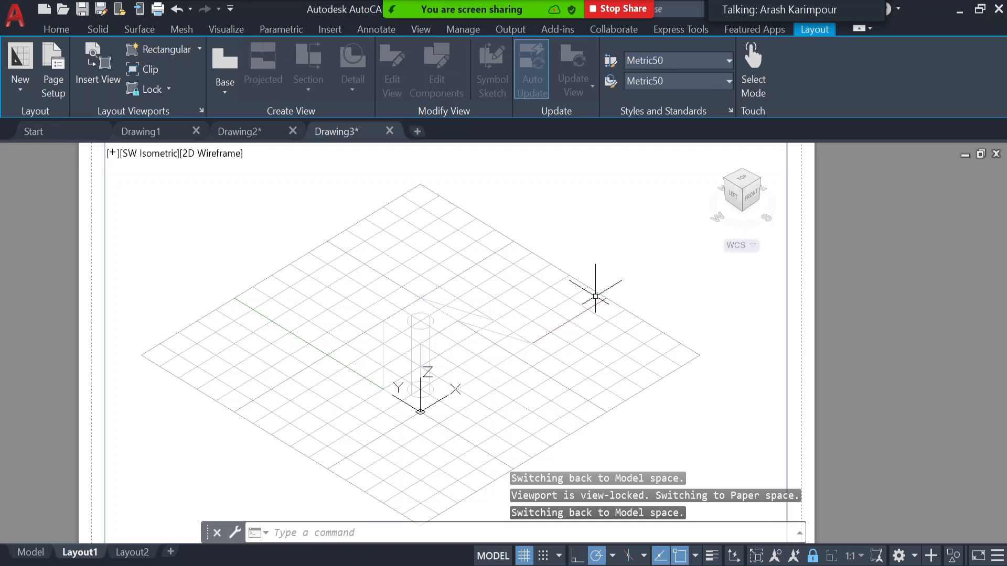
scroll(596, 296, down, 2)
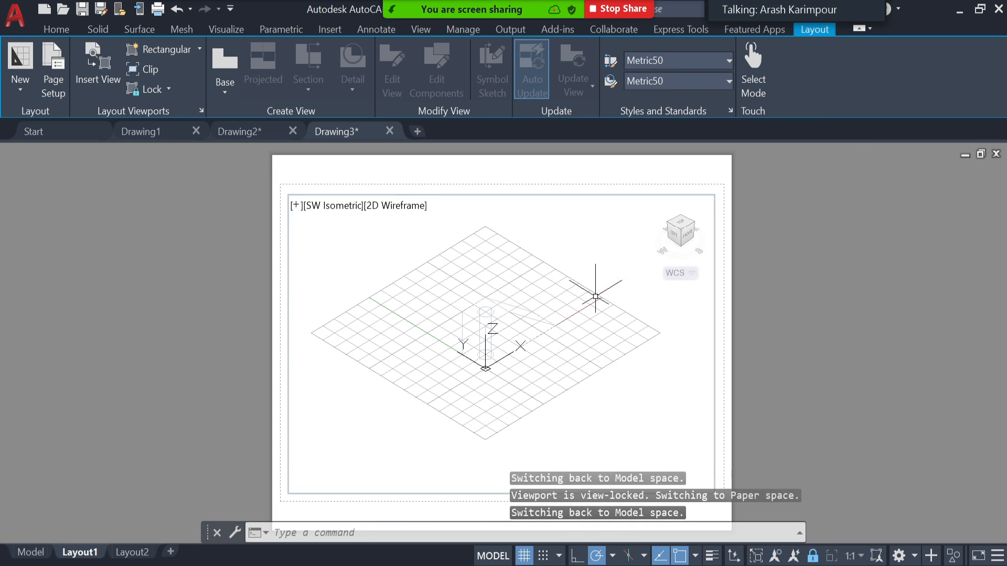
click(599, 315)
click(599, 315)
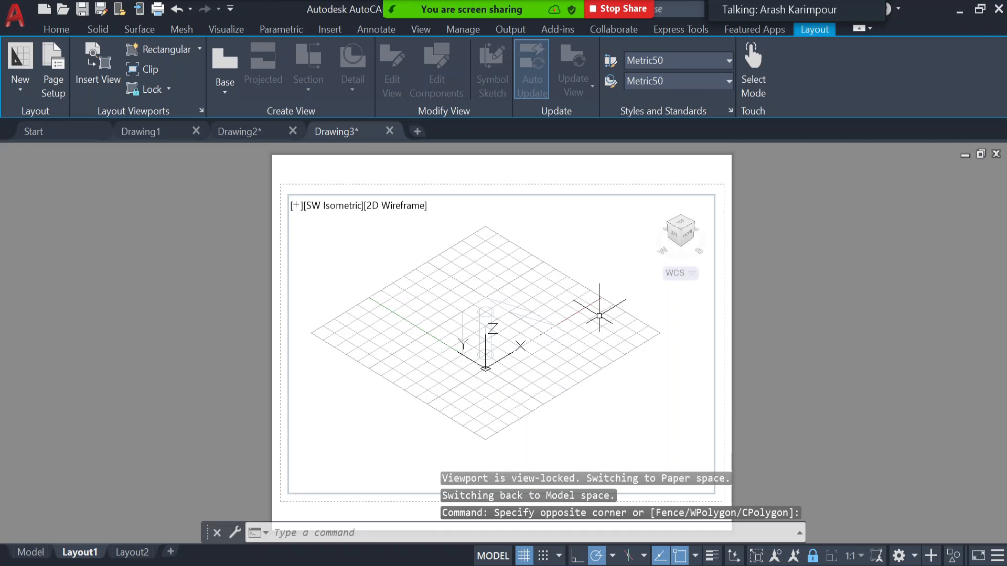
Unlock the view of the large viewport on Layout1.
click(168, 89)
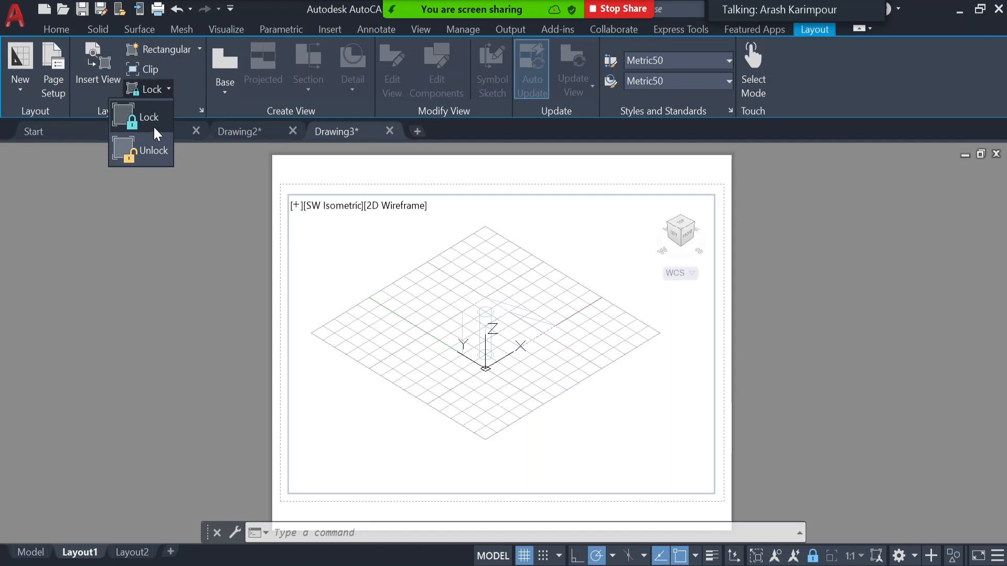
click(235, 303)
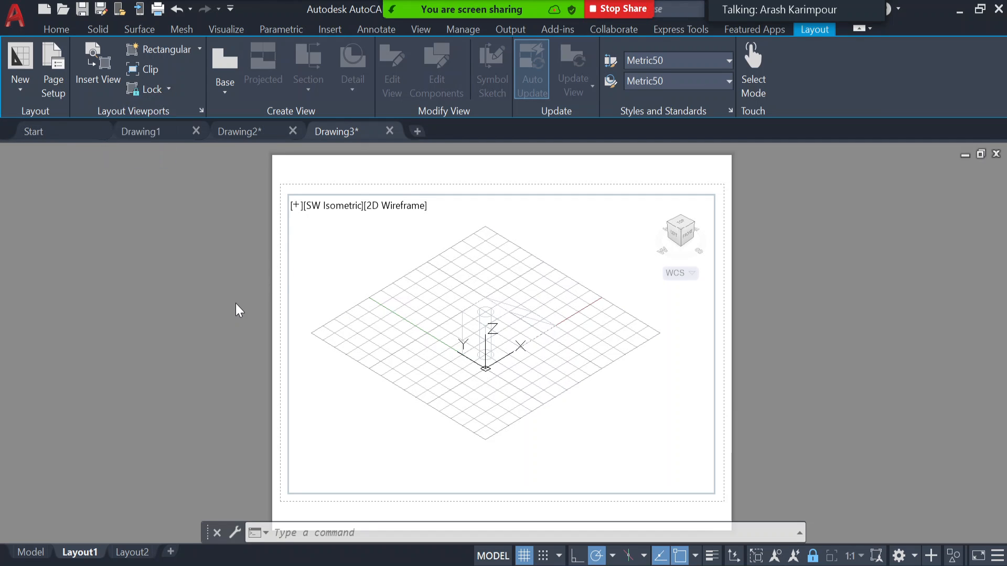
click(147, 89)
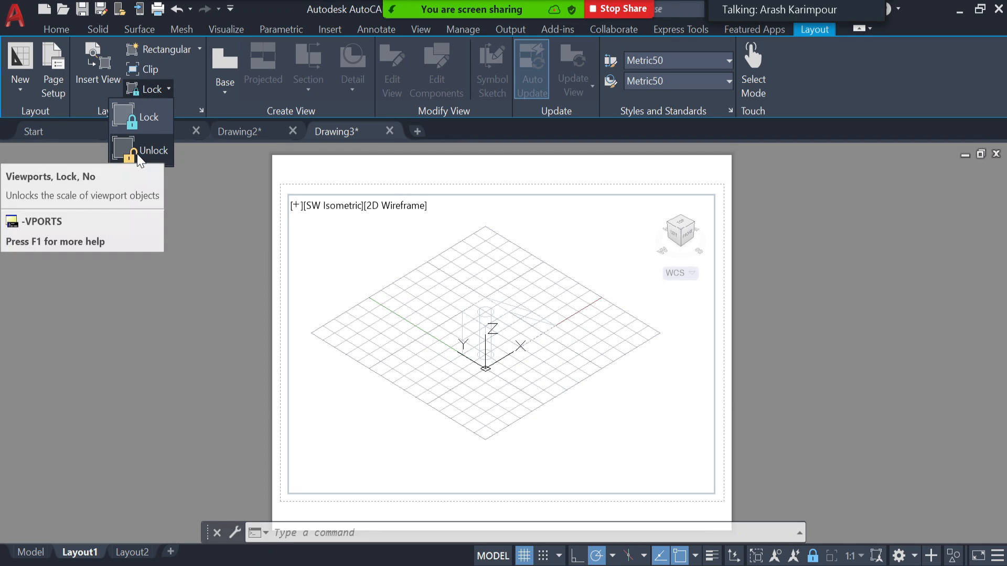
click(137, 151)
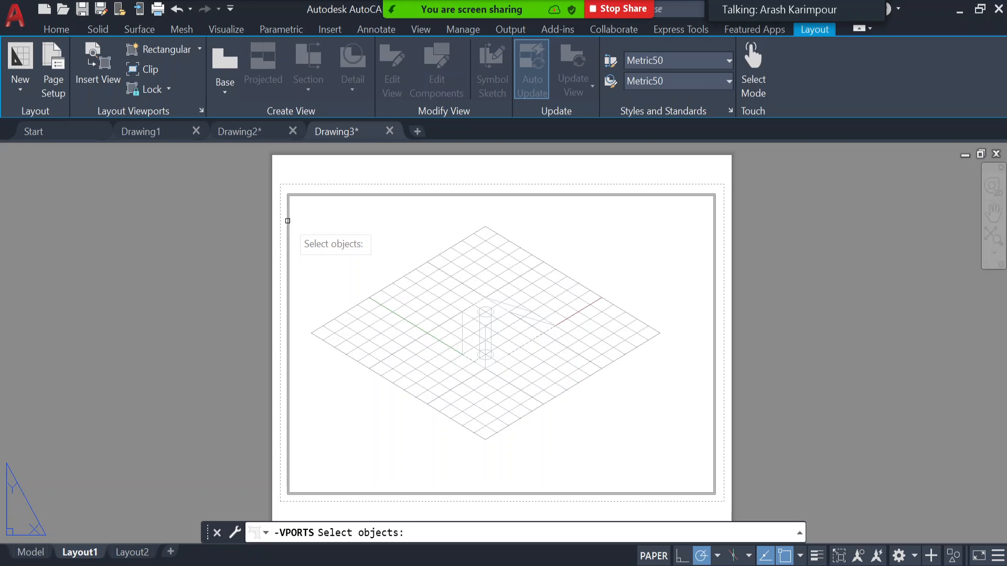
click(288, 221)
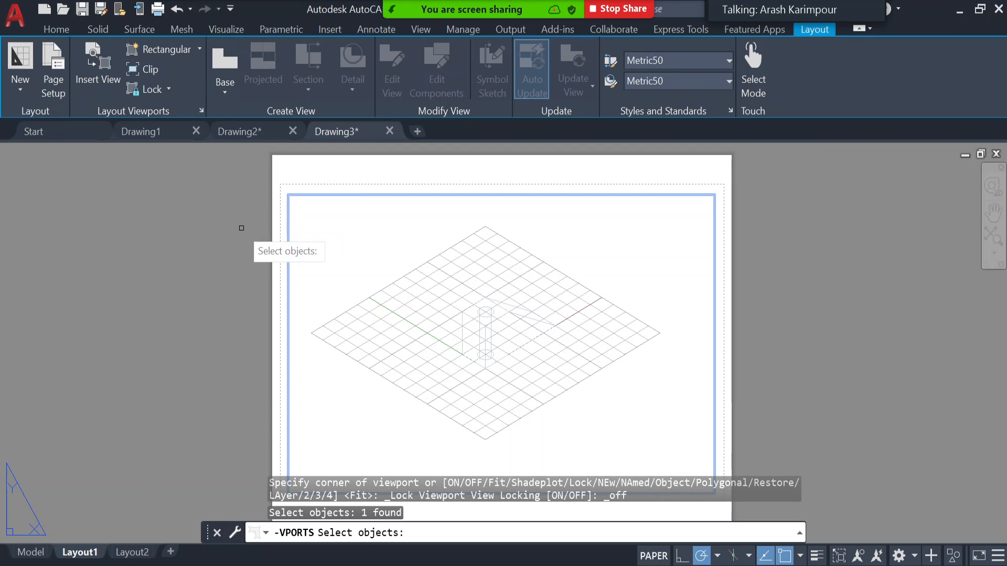
key(Return)
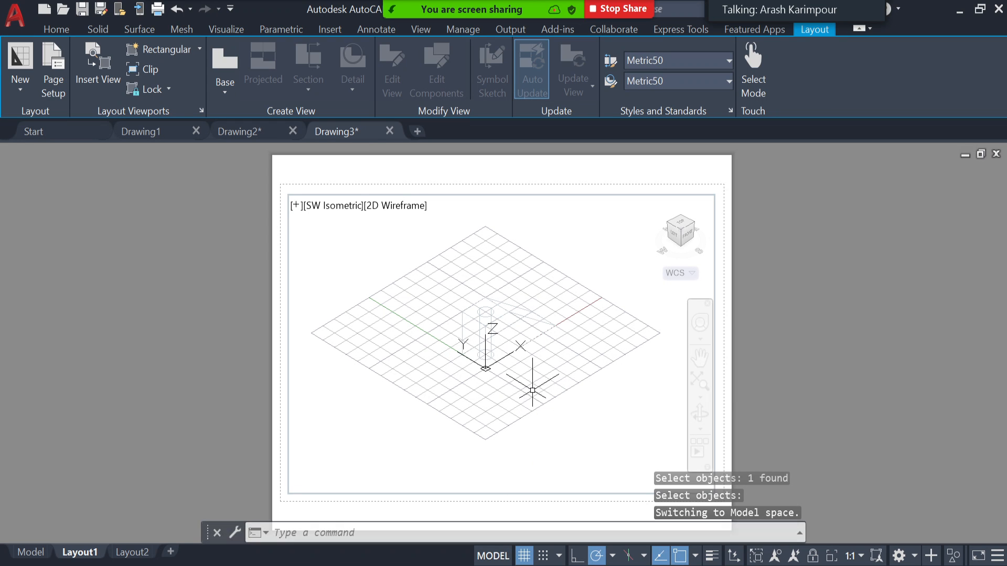
Turn off the grid in the viewport and enlarge the solid to fill most of the frame.
click(525, 558)
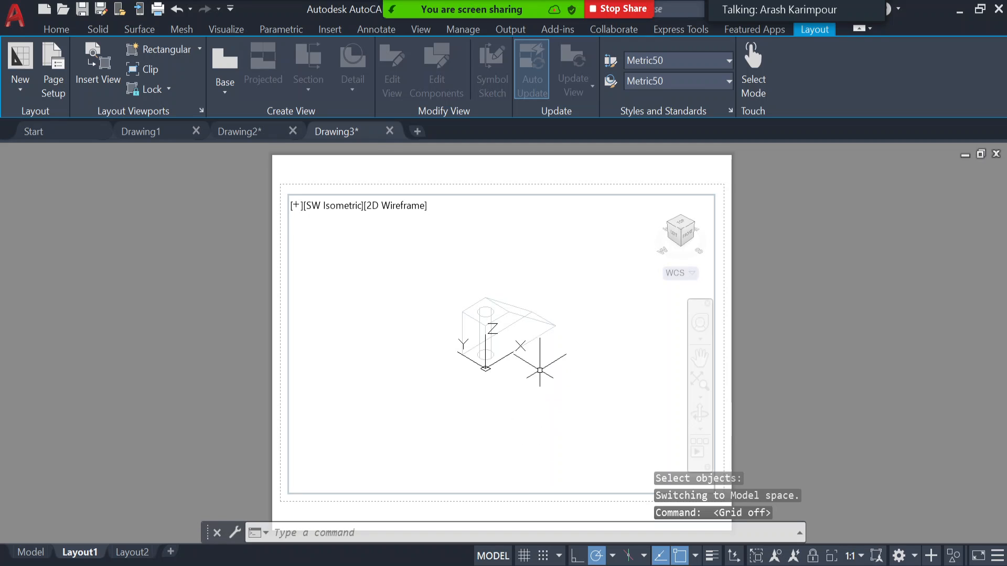
scroll(548, 336, up, 2)
middle_drag(476, 391, 561, 418)
scroll(551, 411, up, 2)
scroll(545, 400, down, 2)
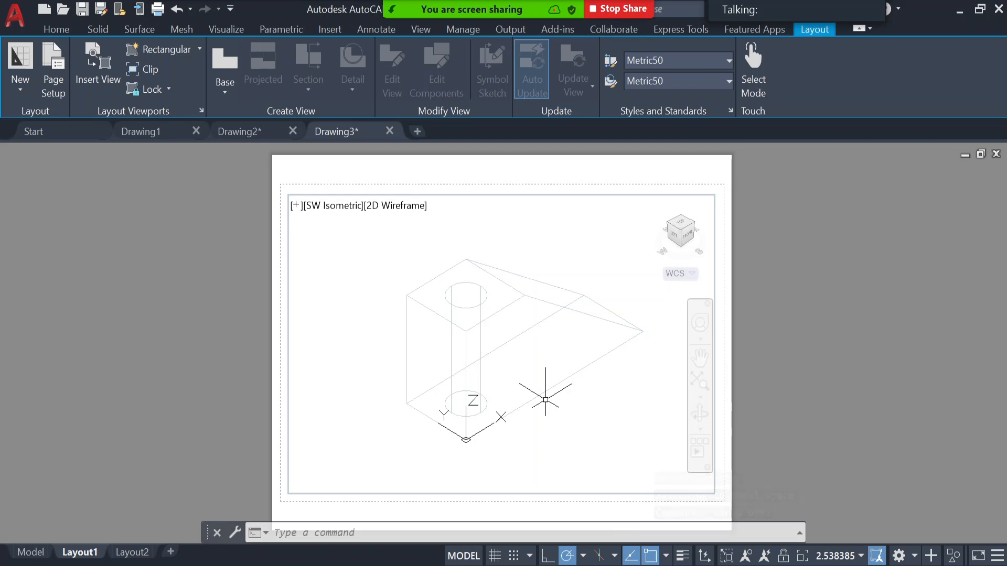
Set the viewport's visual style to Shades of Gray and return to paper space.
click(61, 30)
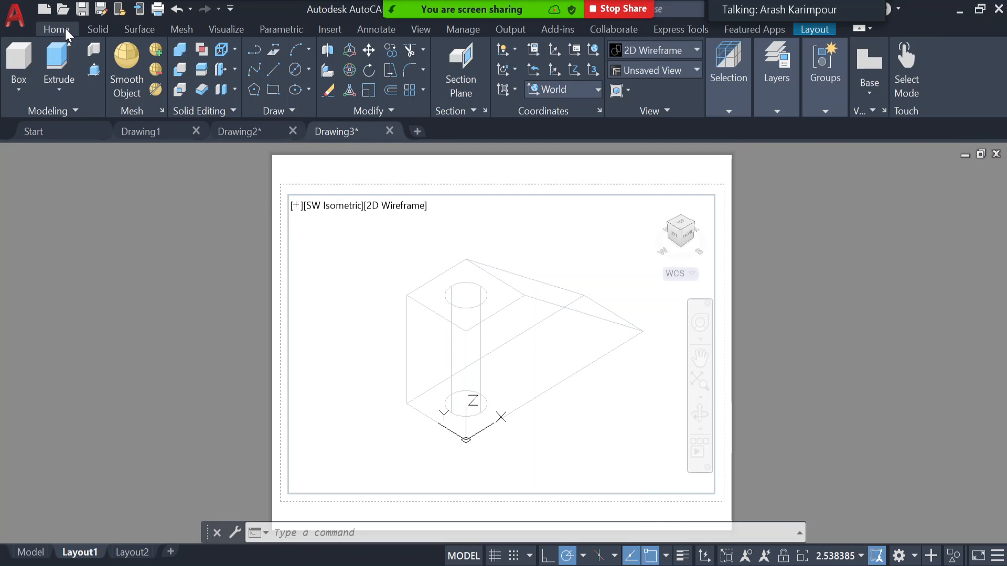
click(688, 70)
click(683, 56)
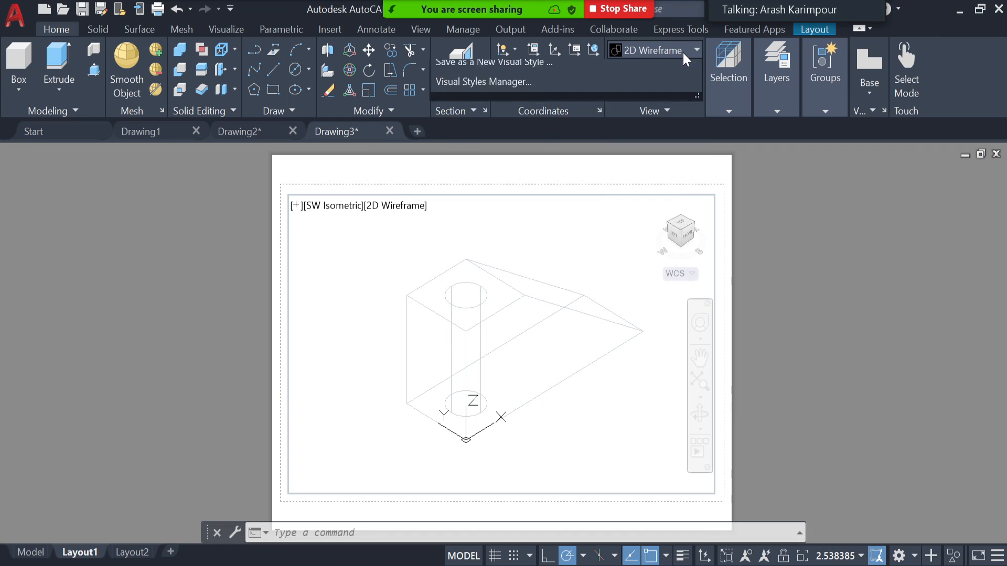
click(684, 57)
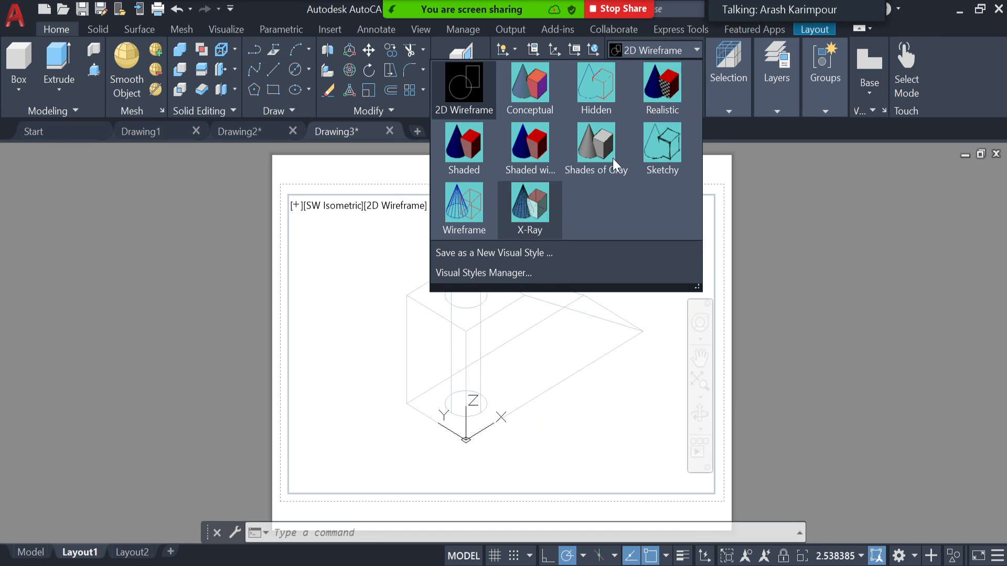
click(598, 147)
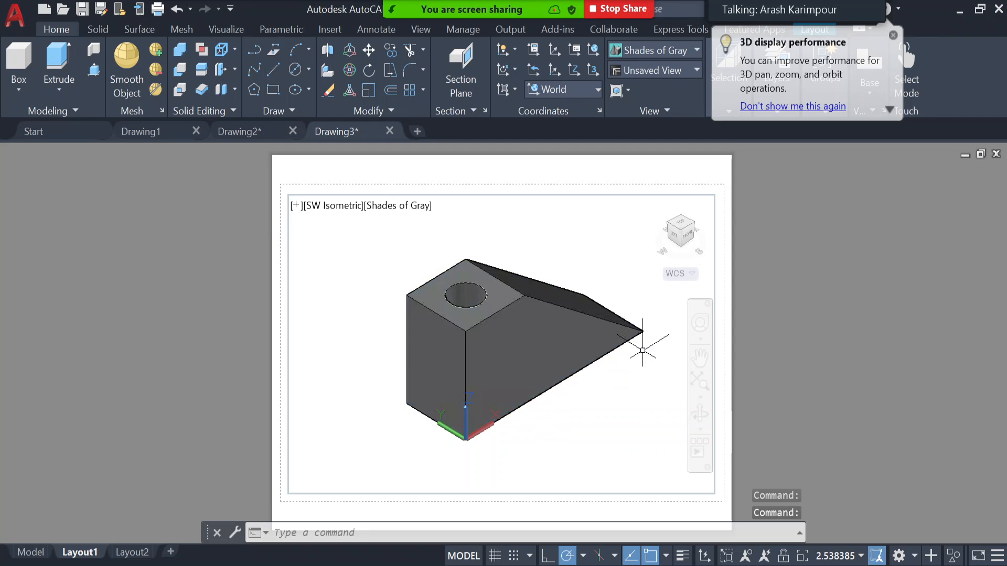
double_click(818, 347)
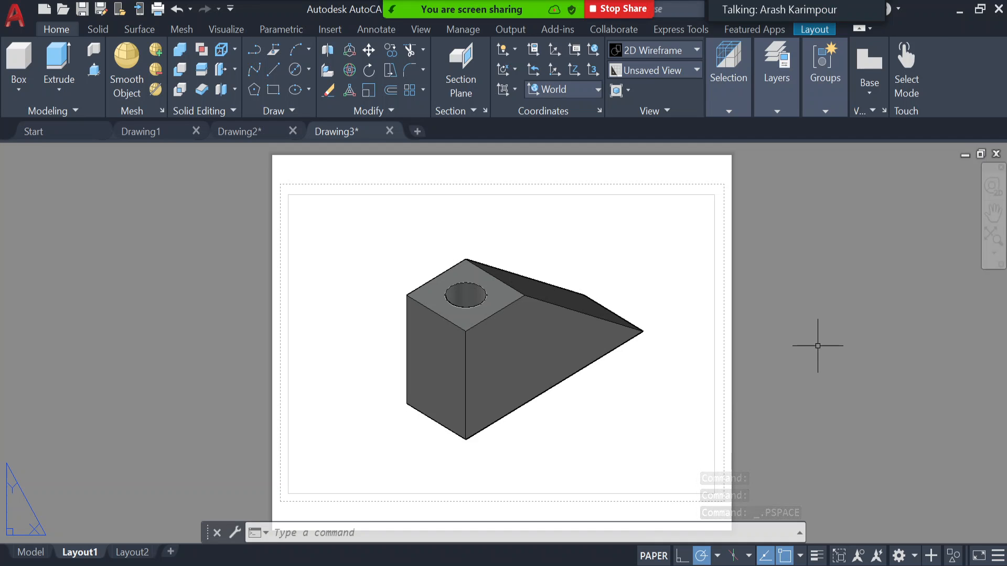
click(825, 111)
click(814, 30)
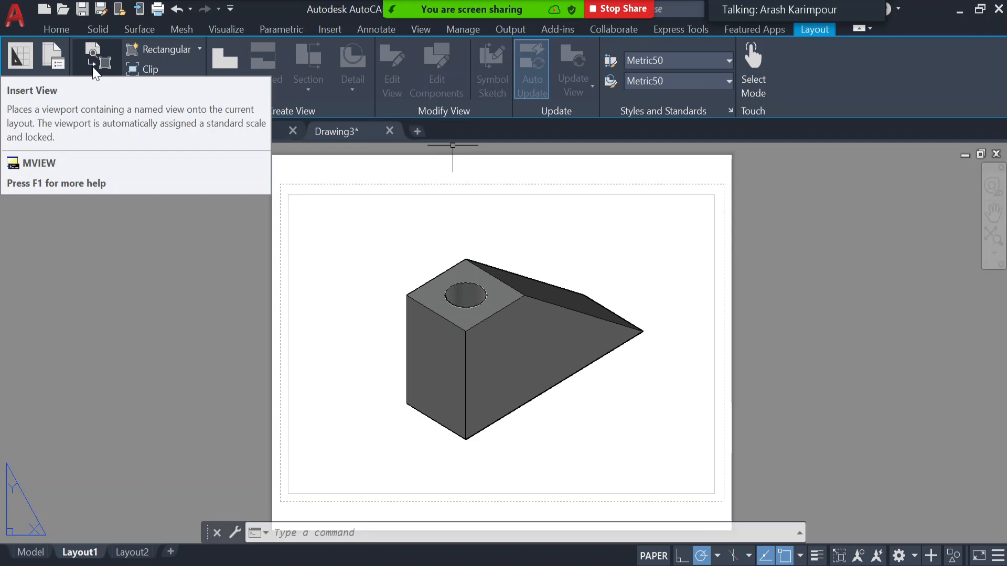
Examine the lock options, standard scale list and move grip of the Layout1 viewport, leaving the viewport deselected.
click(167, 89)
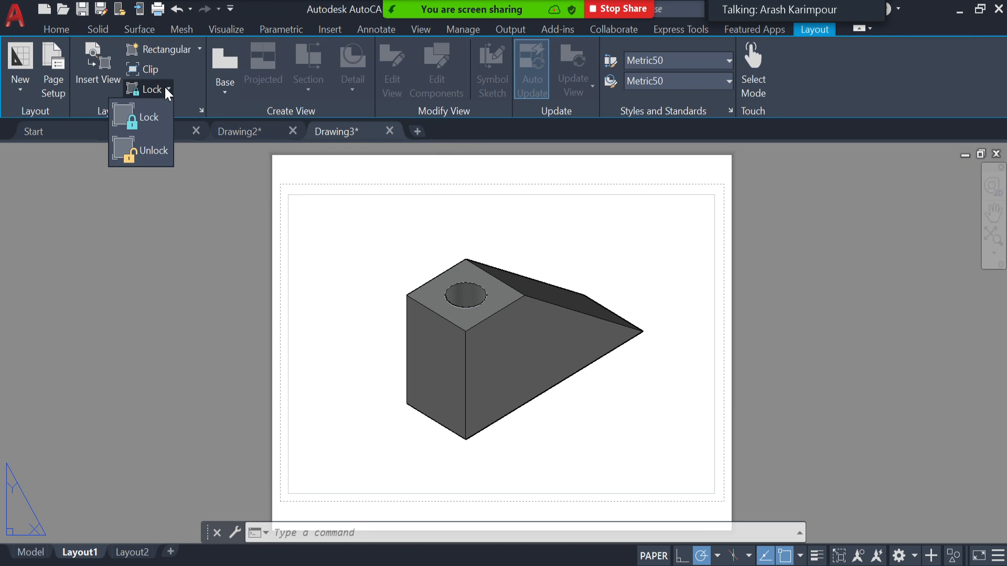
click(198, 263)
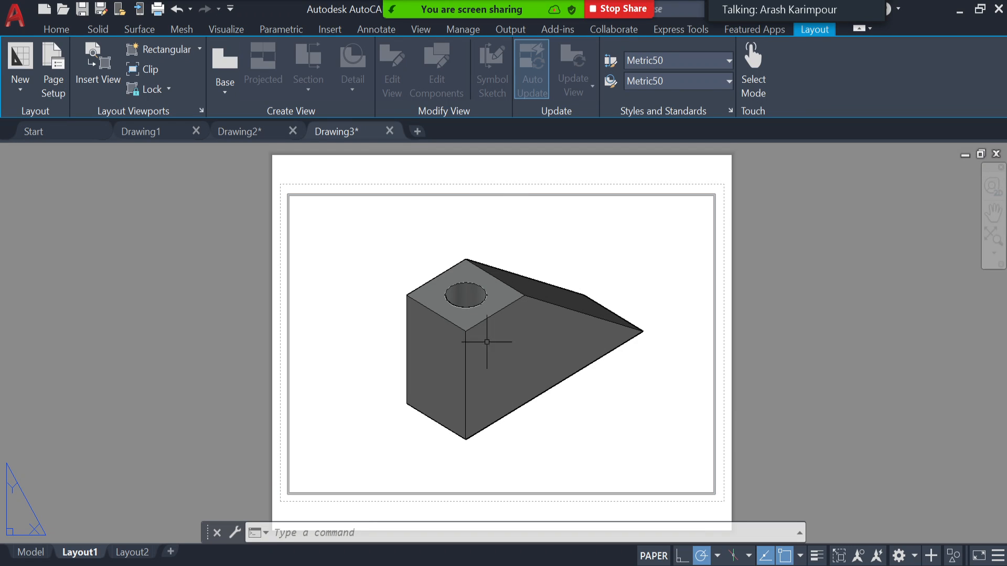
click(623, 195)
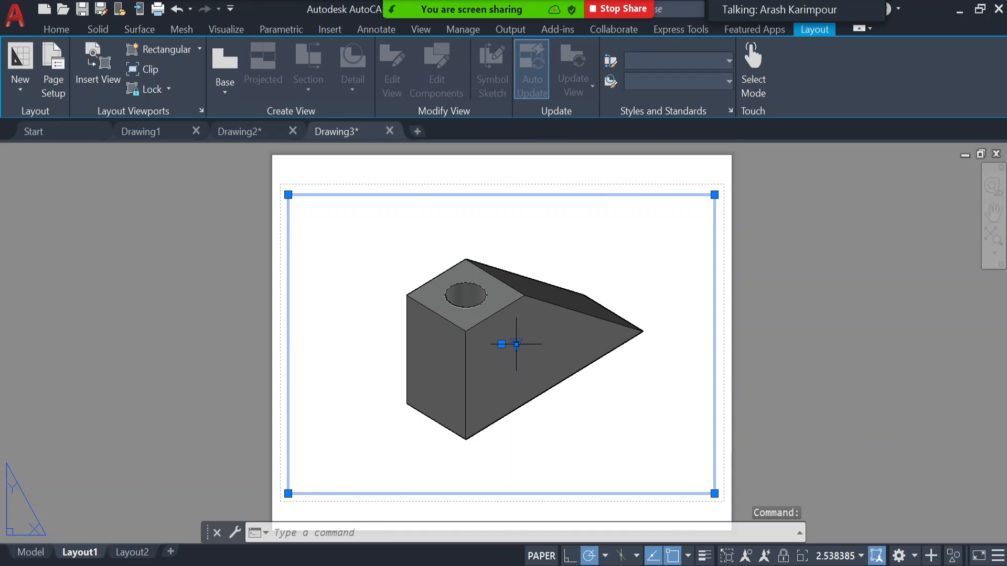
click(517, 346)
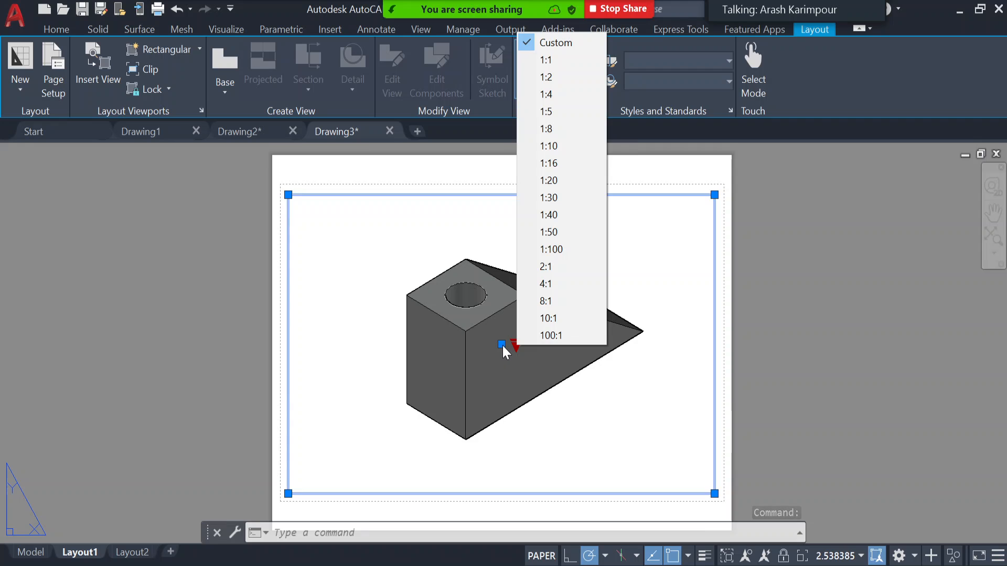
click(502, 345)
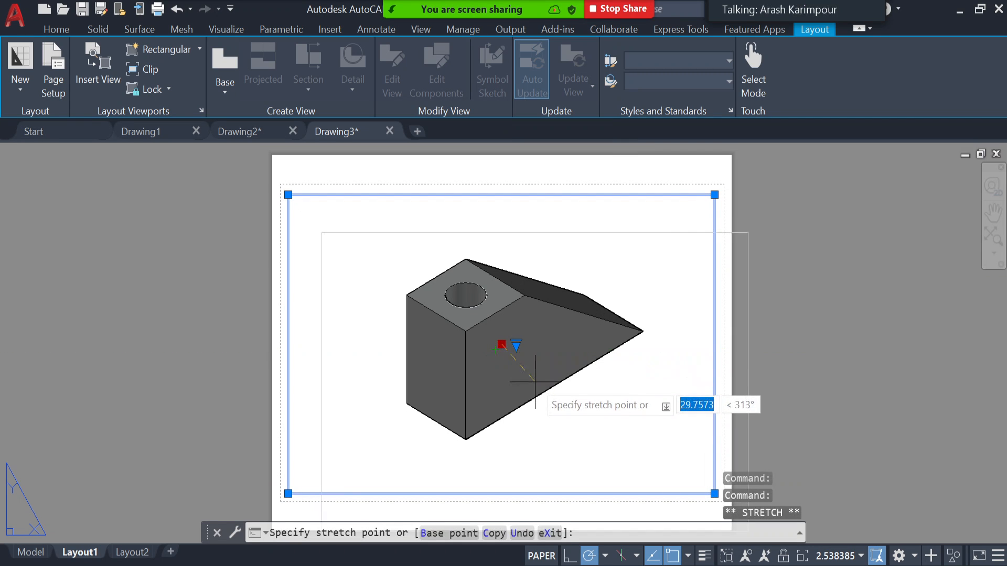
key(Escape)
click(166, 298)
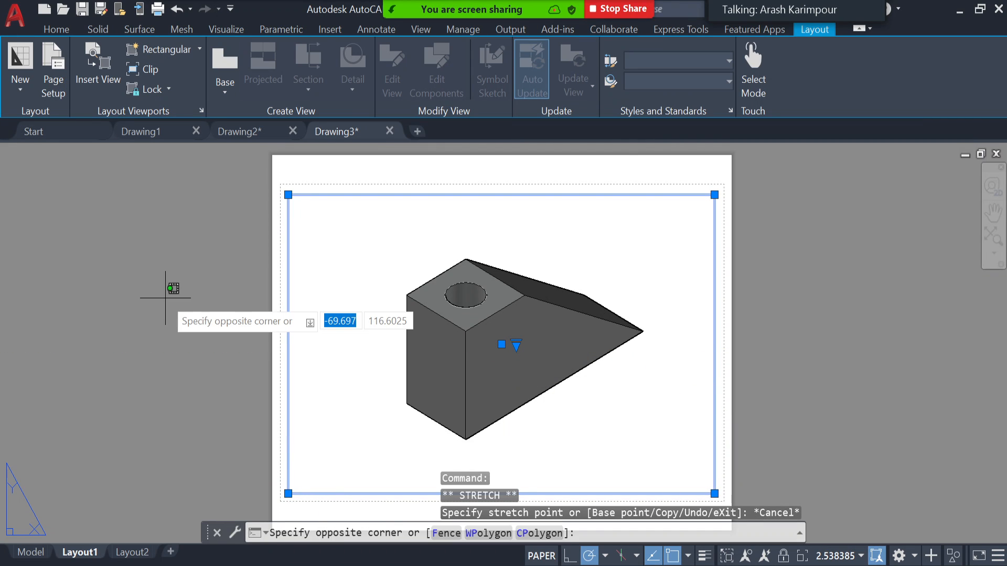
key(Escape)
key(Escape)
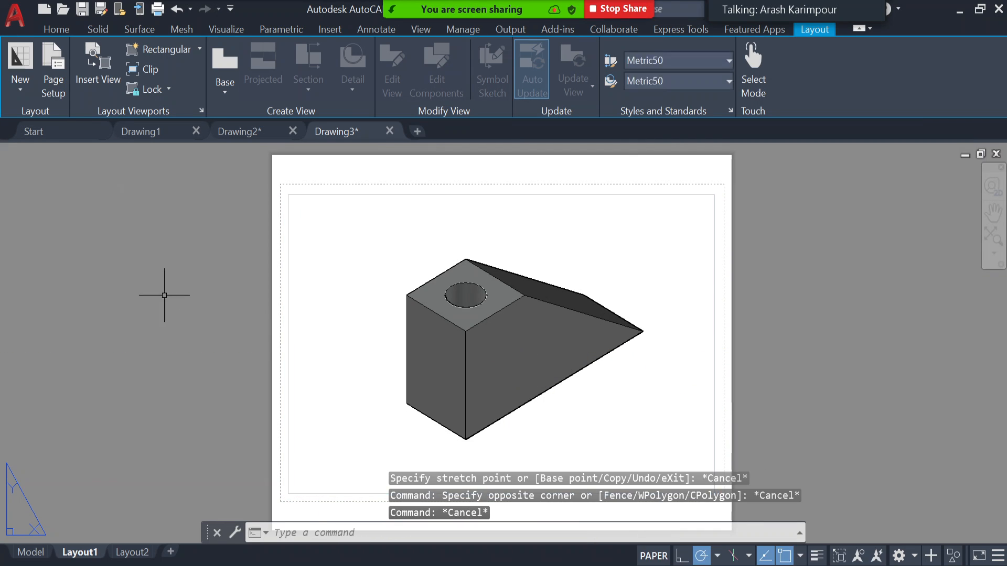
Review the export formats and the print options available for outputting the drawing.
click(15, 17)
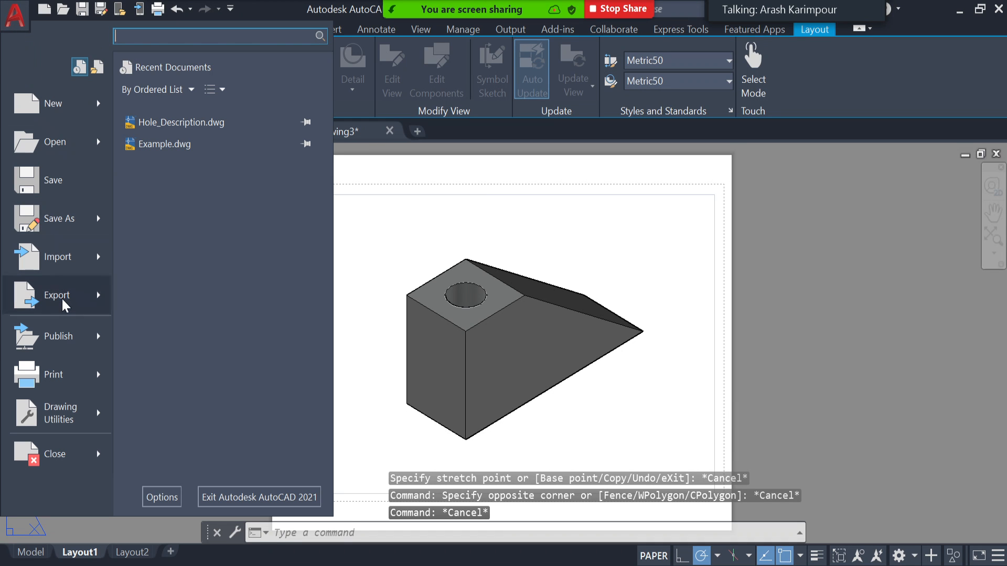
mouse_move(64, 305)
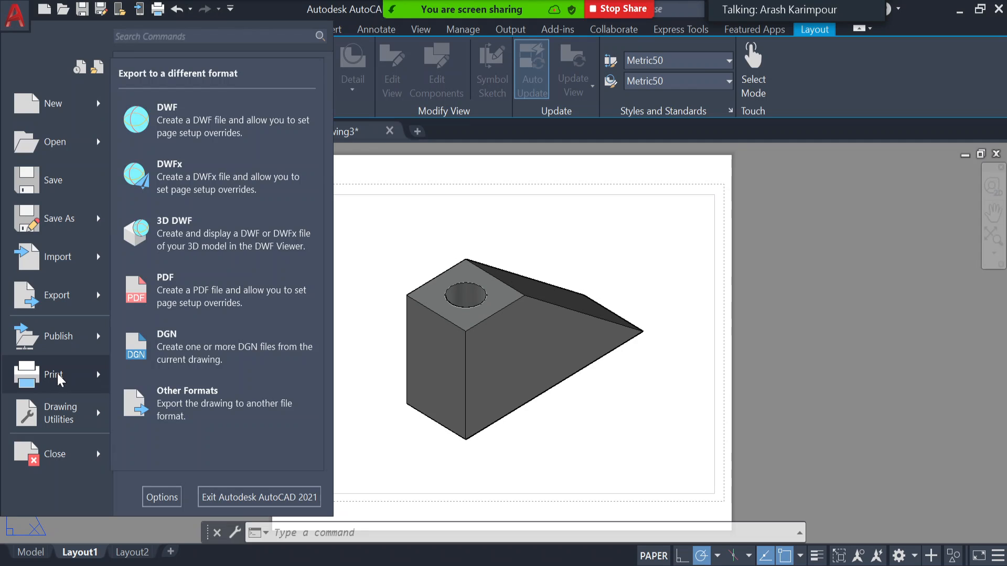
mouse_move(60, 379)
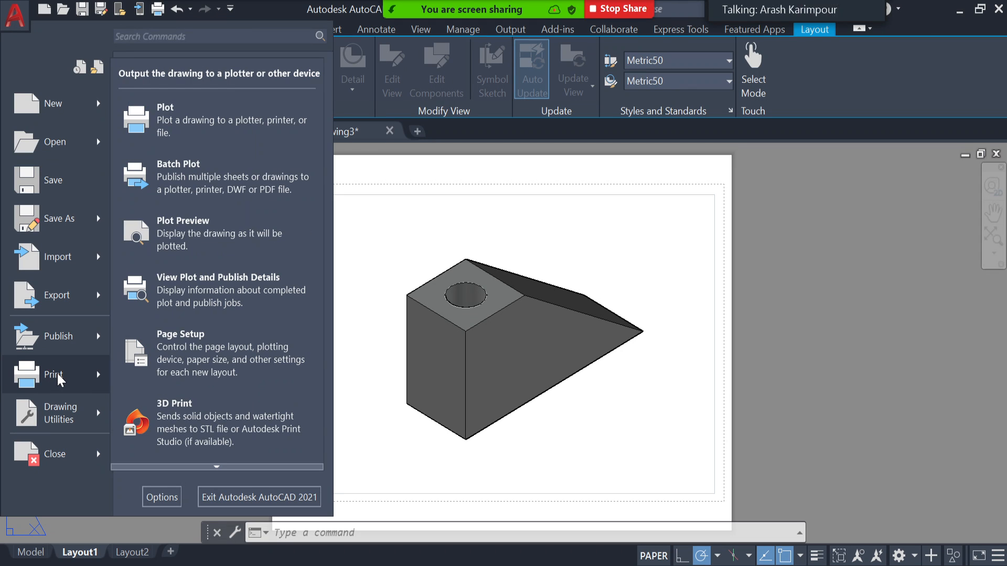
click(838, 330)
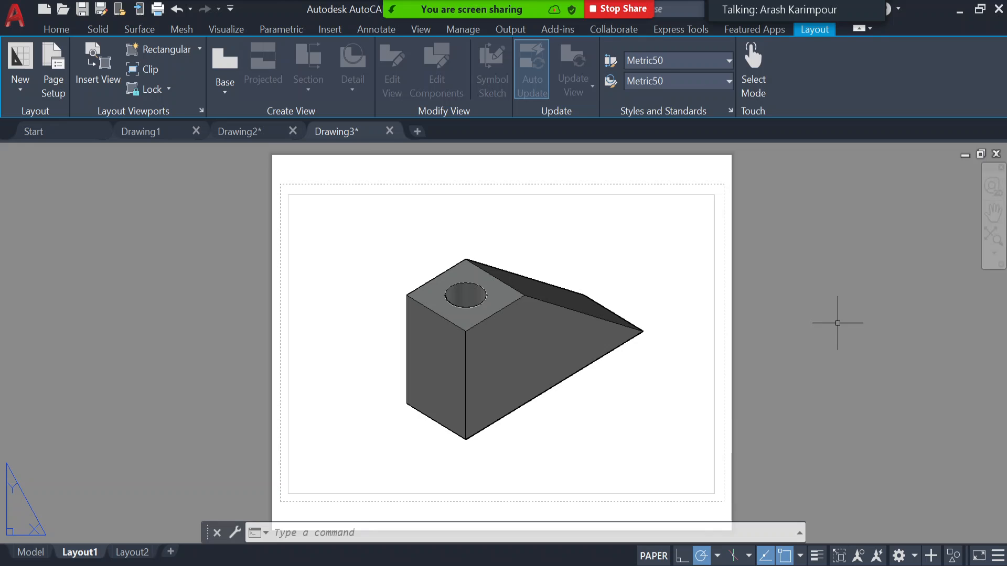